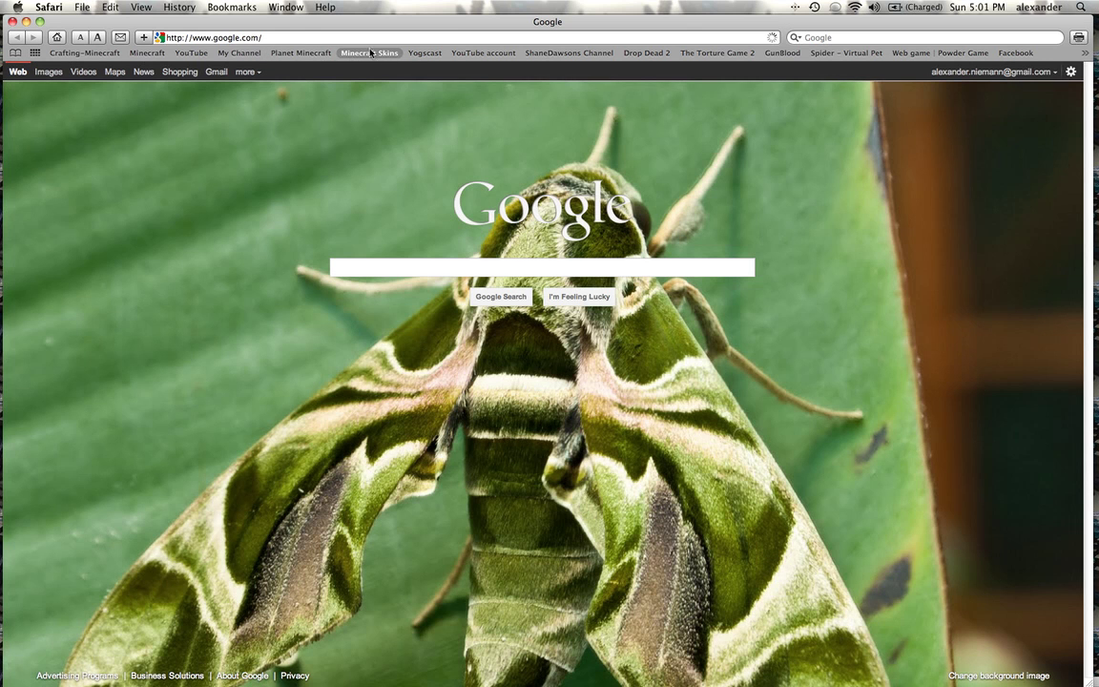
# Open Planet Minecraft's Skins section and browse the Recently Updated skins list down to the Aether Golden Dungeon Boss entry.
pyautogui.click(298, 55)
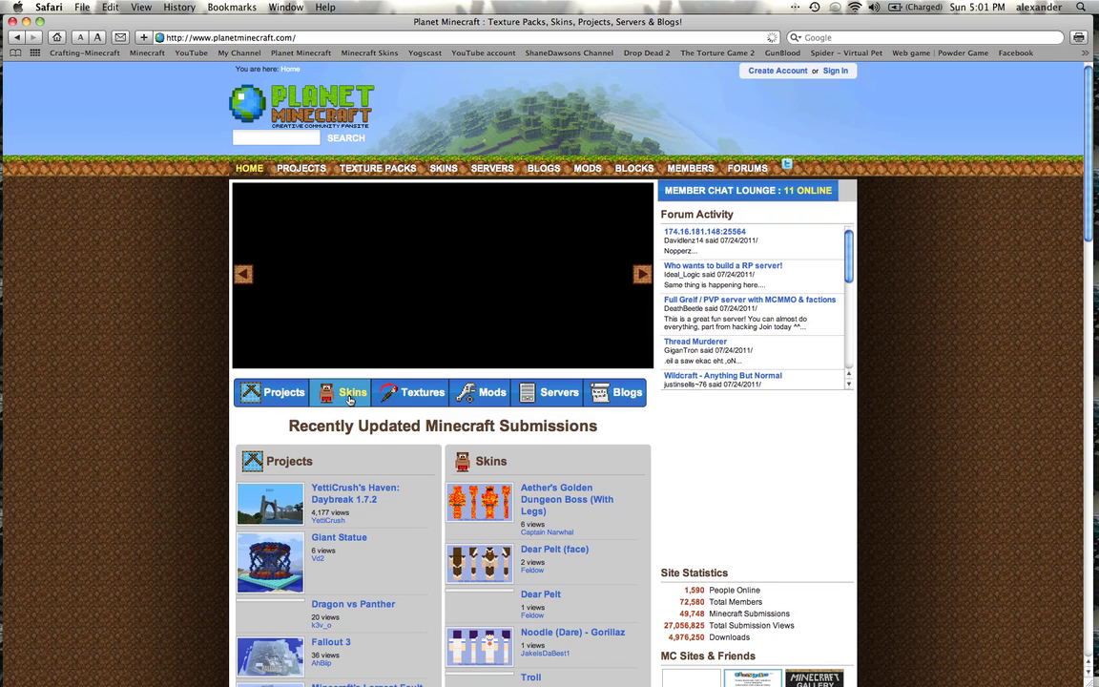
pyautogui.click(350, 398)
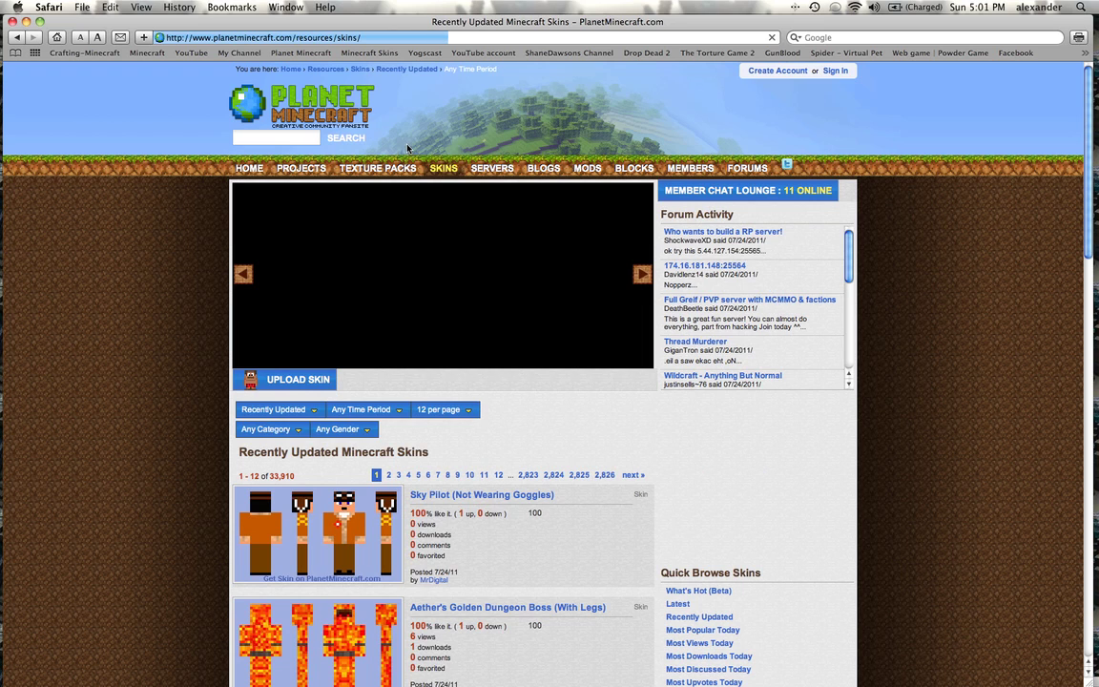
pyautogui.scroll(-5, 345, 429)
pyautogui.scroll(-2, 346, 429)
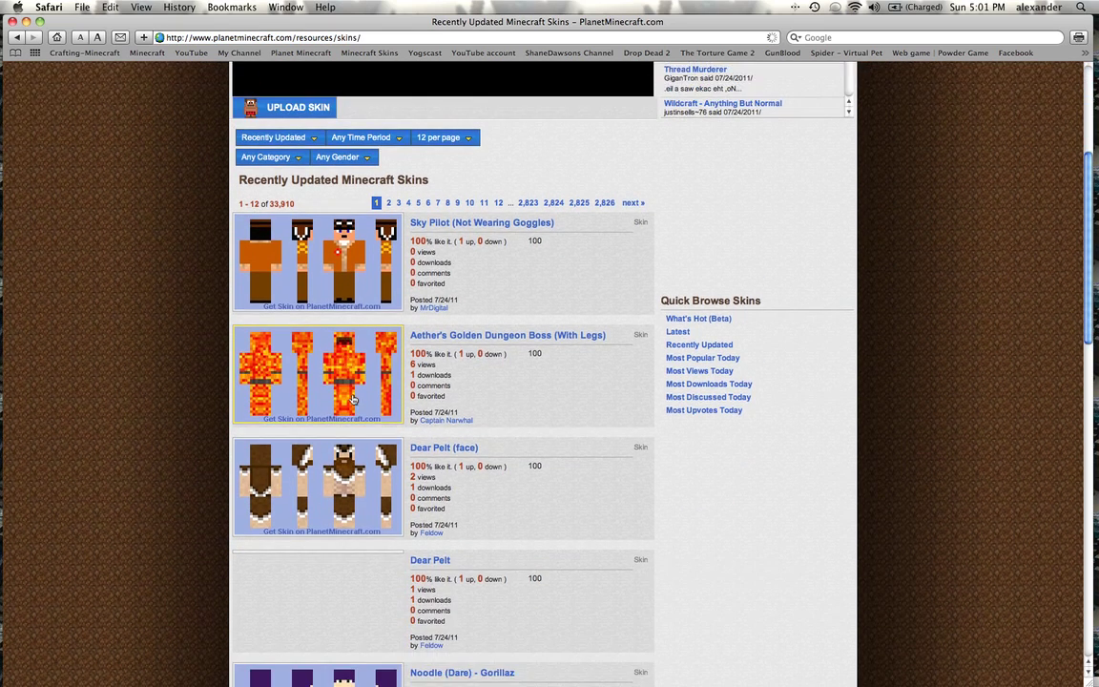
pyautogui.scroll(-8, 355, 469)
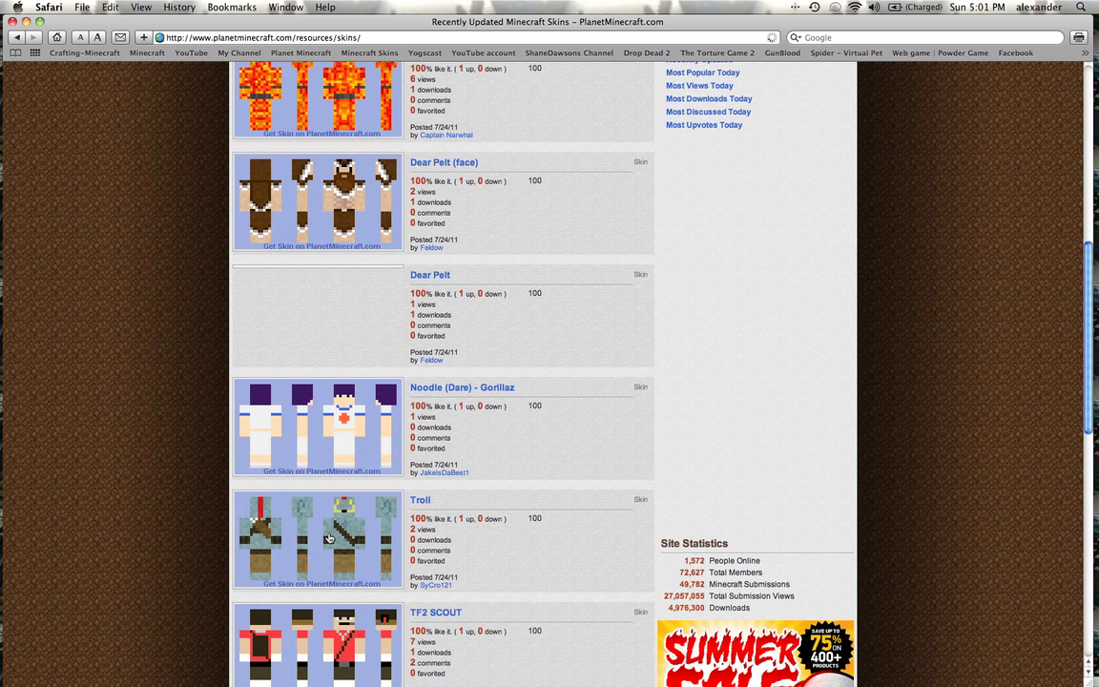
pyautogui.scroll(-1, 341, 553)
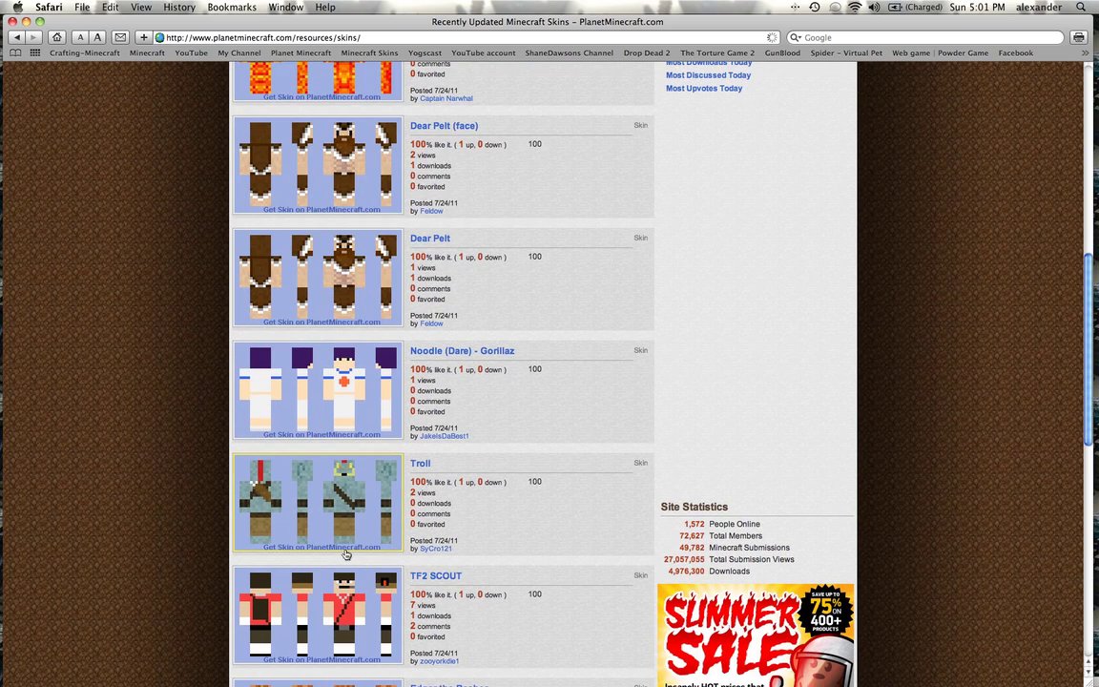
pyautogui.scroll(-1, 344, 555)
pyautogui.scroll(-6, 335, 552)
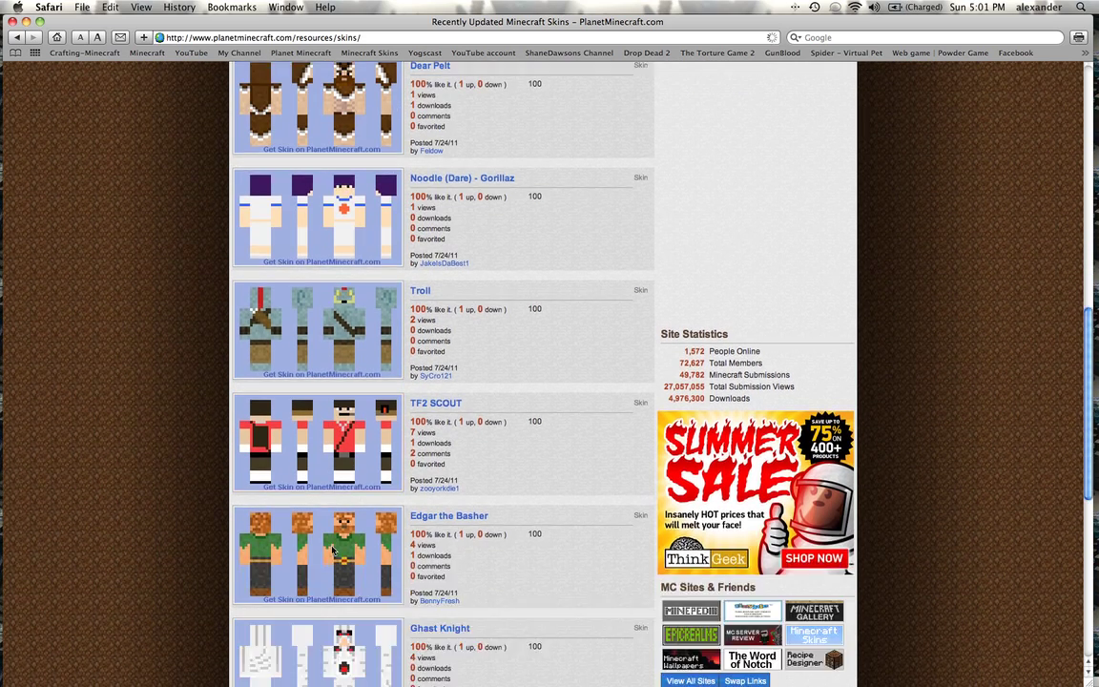
pyautogui.scroll(-1, 362, 553)
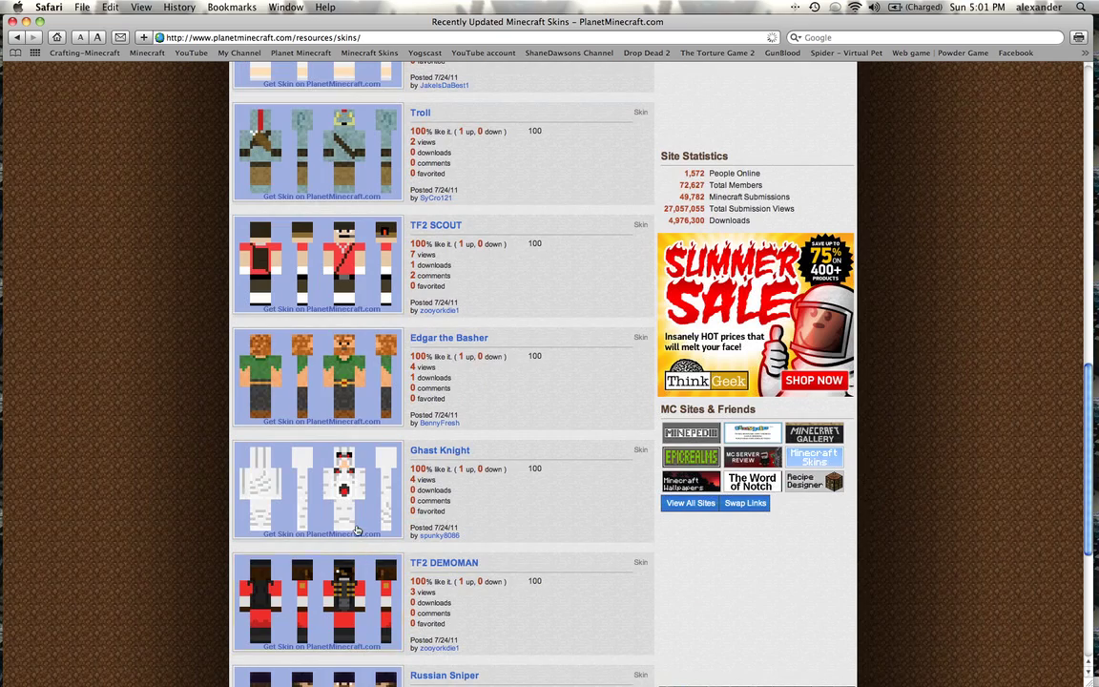
pyautogui.scroll(-5, 358, 524)
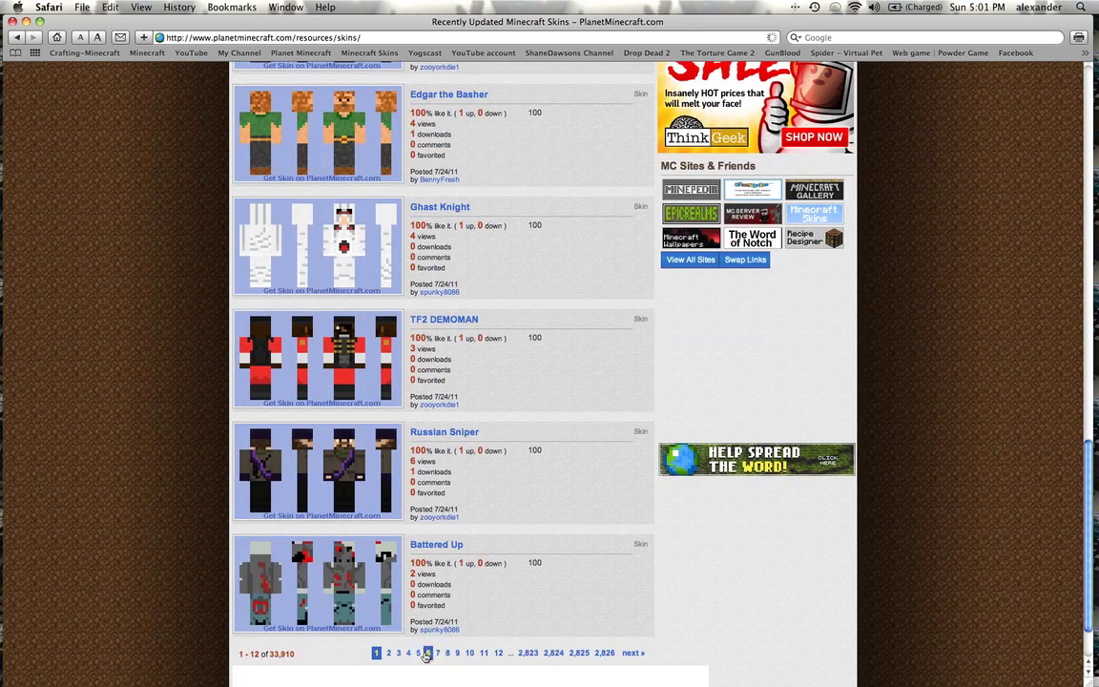
pyautogui.scroll(6, 372, 598)
pyautogui.scroll(8, 372, 598)
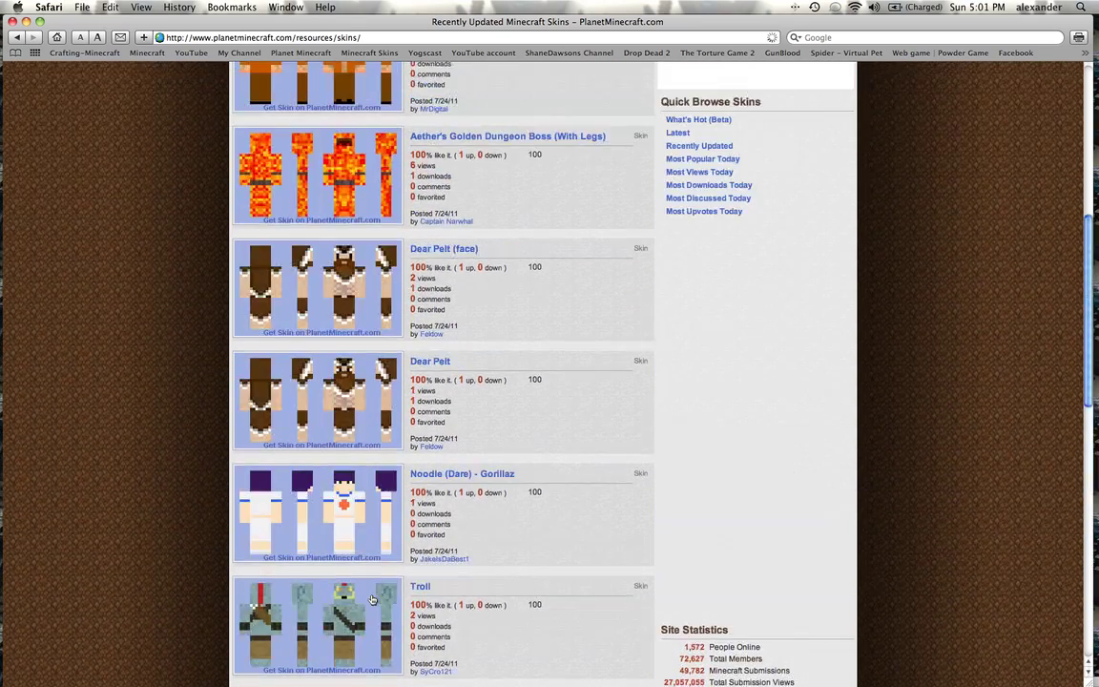
# Open the Aether's Golden Dungeon Boss (With Legs) skin page and choose 'Change My Skin!'.
pyautogui.click(333, 208)
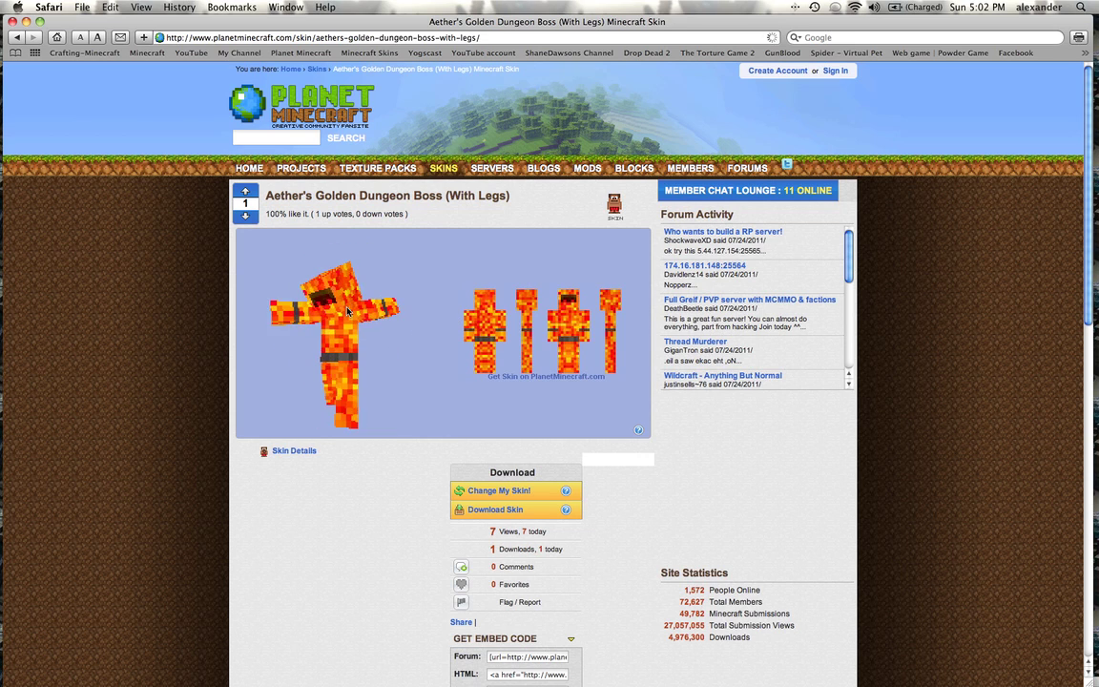
pyautogui.click(485, 493)
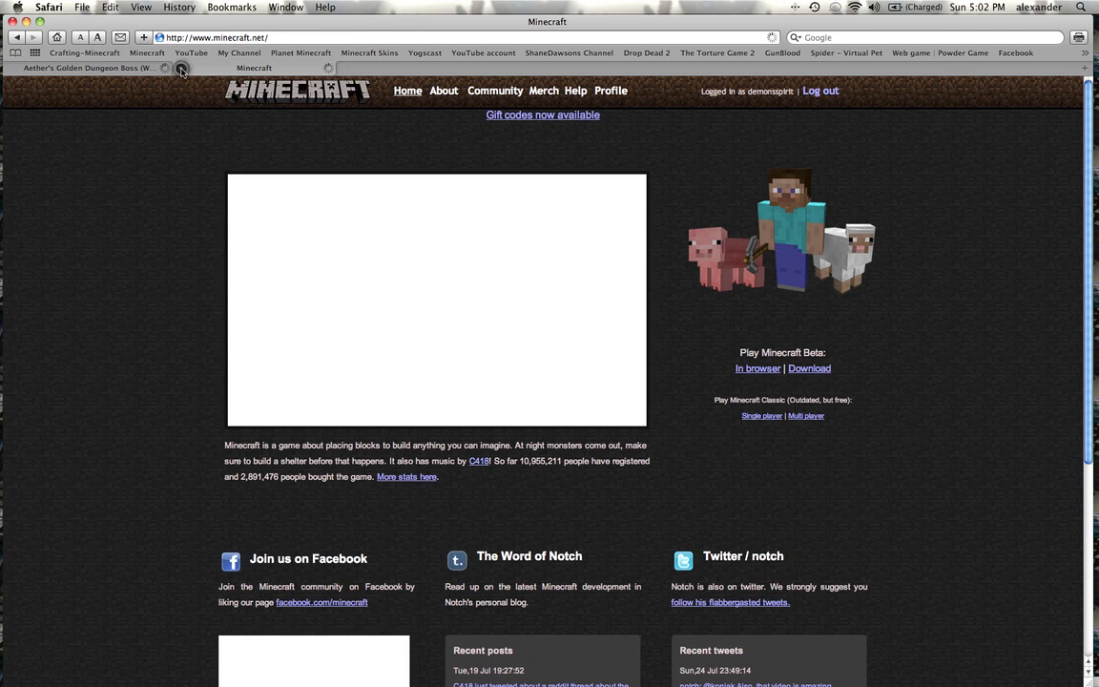
# Close the extra Minecraft.net home tab, then the remote skin change tab.
pyautogui.click(182, 70)
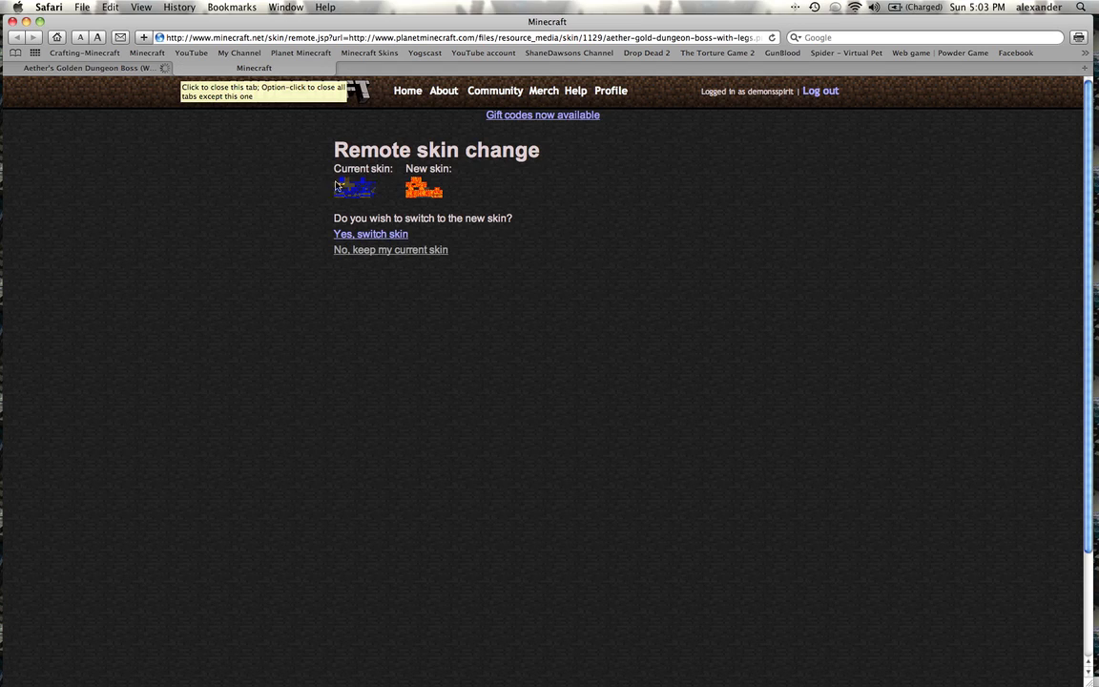
pyautogui.click(177, 68)
# Return to the Aether skin page and check the downloaded skin in the Downloads list.
pyautogui.press('super+bracketleft')
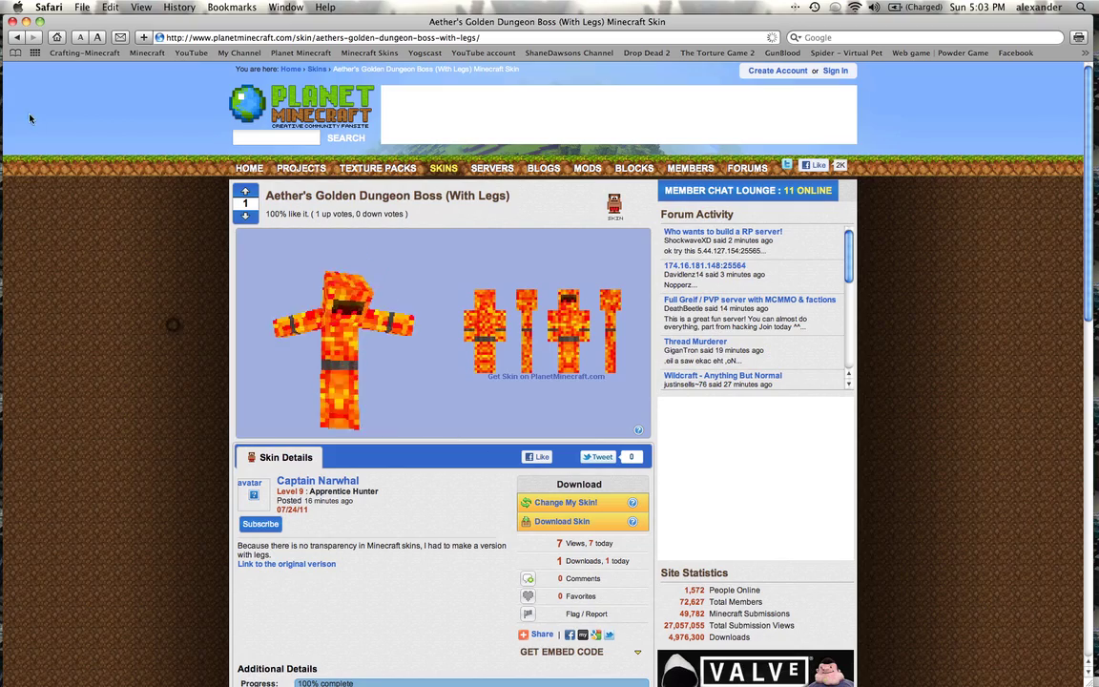
pyautogui.press('F9')
pyautogui.press('F9')
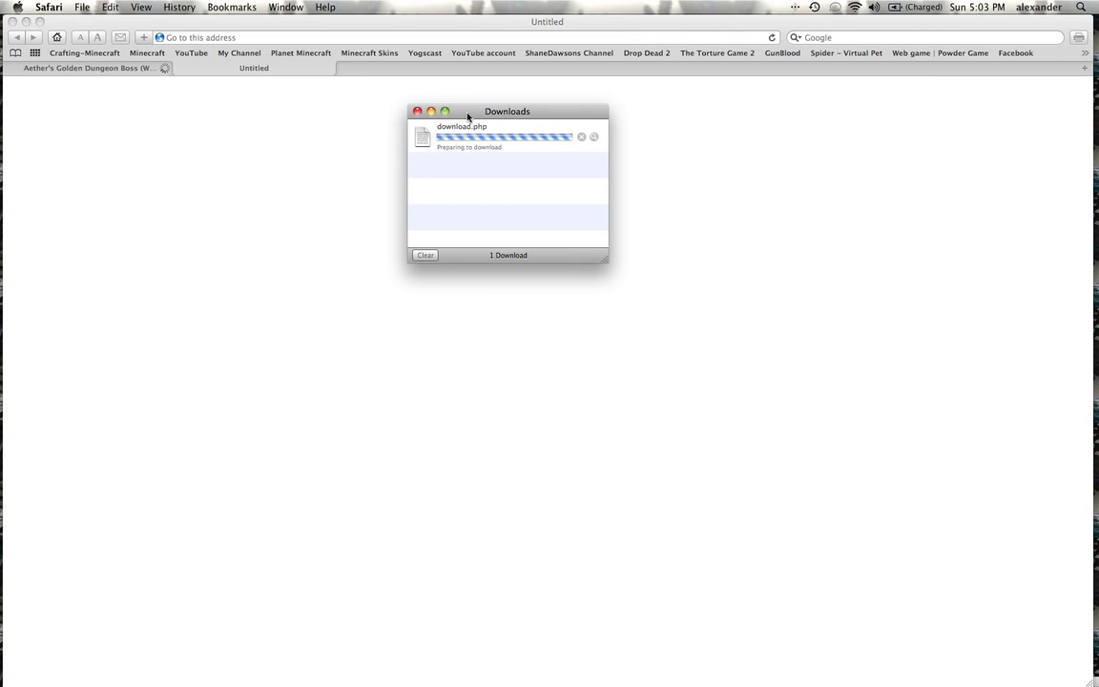
pyautogui.click(420, 112)
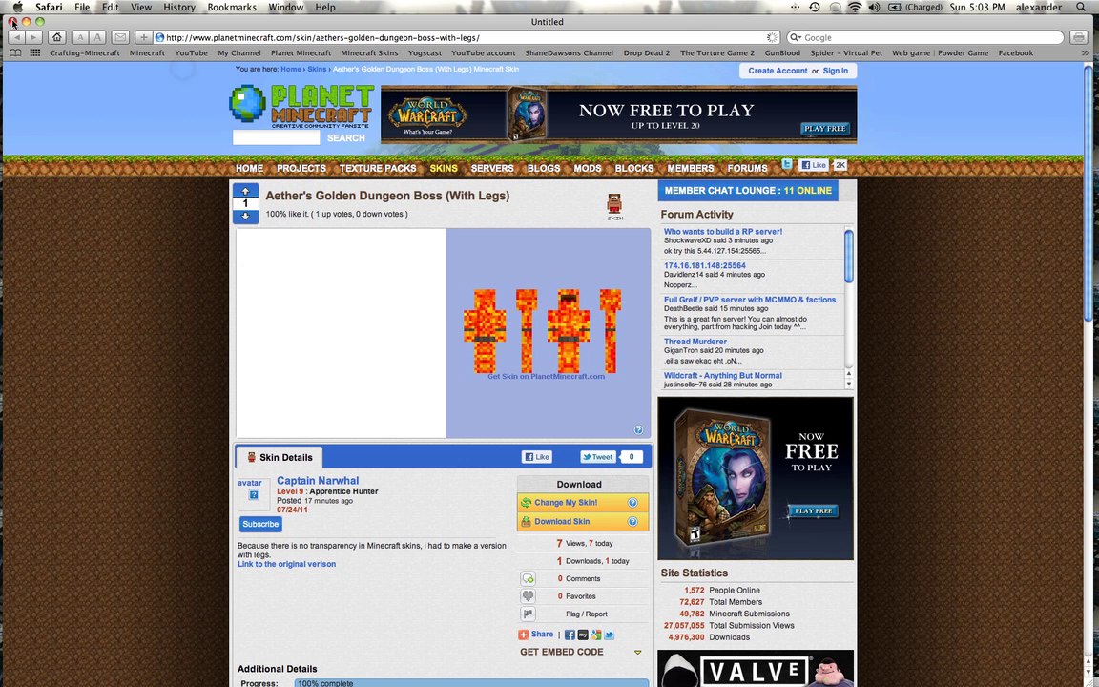
# Close the Safari window and the Preview of the skin image, then reopen Safari.
pyautogui.click(13, 21)
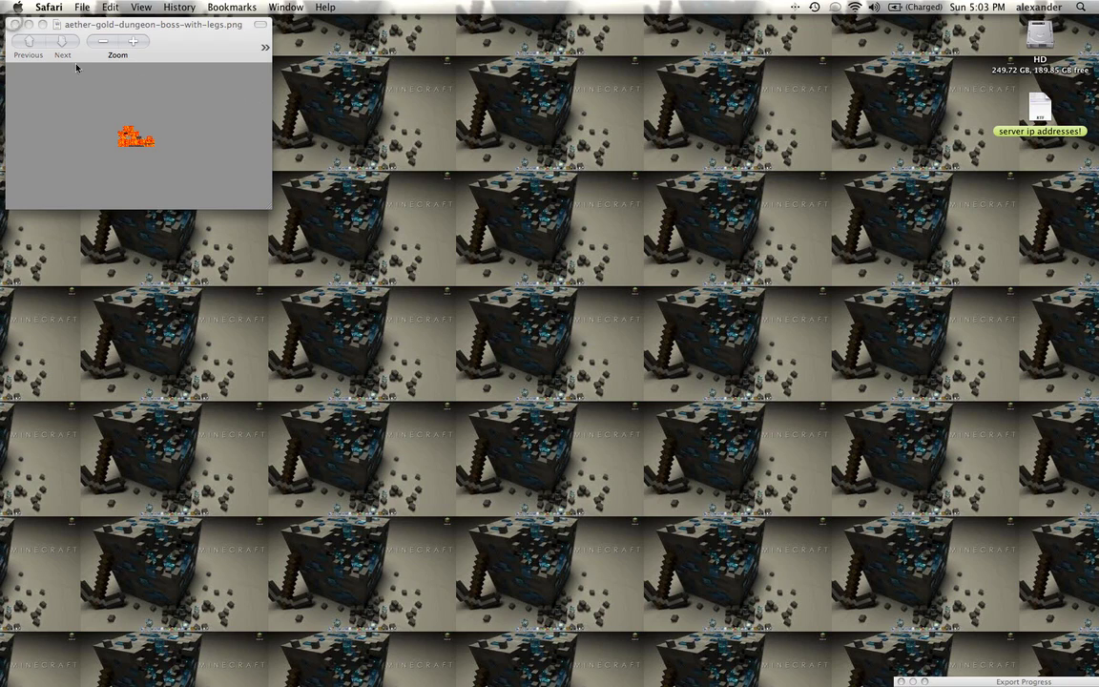
pyautogui.click(16, 23)
pyautogui.moveTo(6, 299)
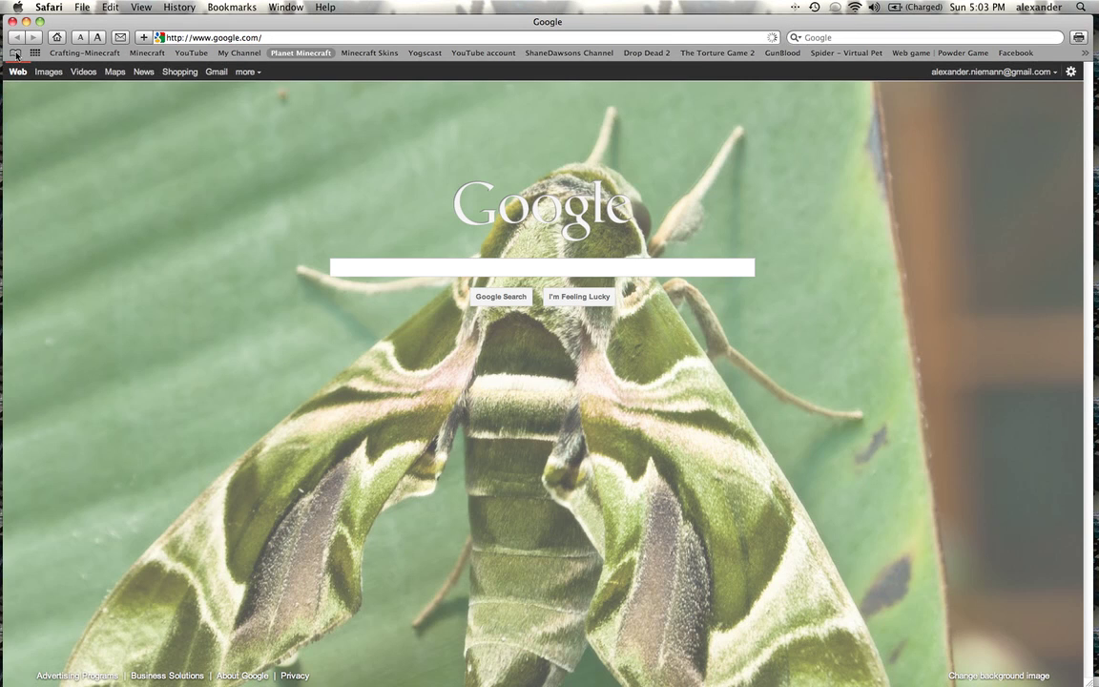
# Open Minecraft.net from the Bookmarks and go through Community and Merch to the account Profile page.
pyautogui.click(17, 54)
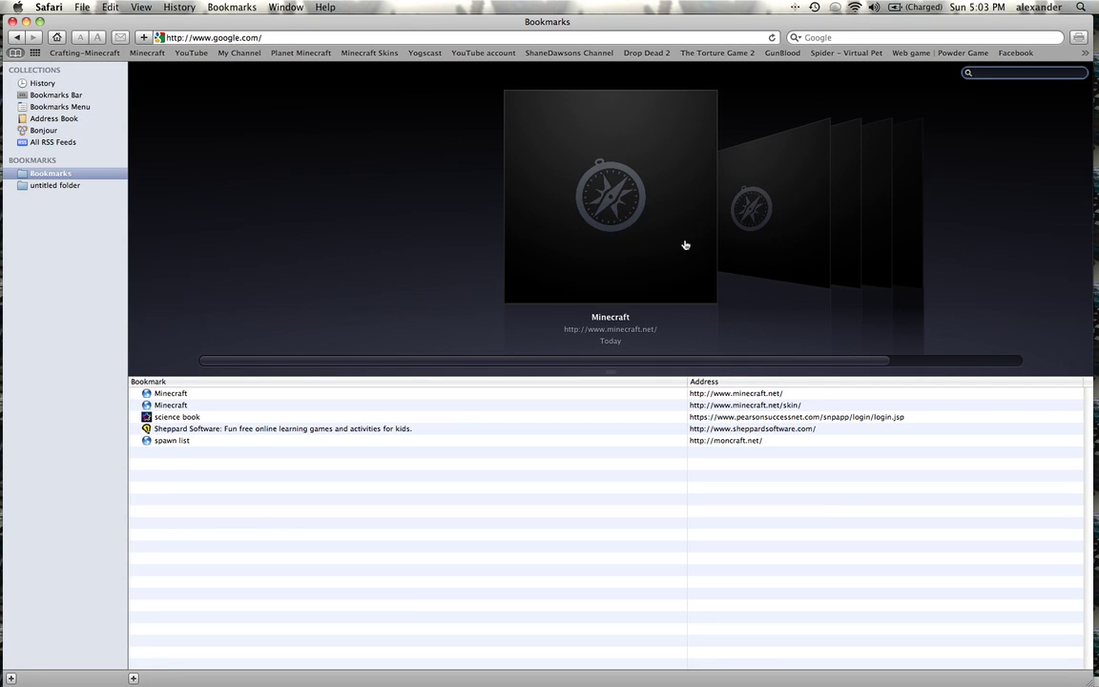
pyautogui.click(622, 228)
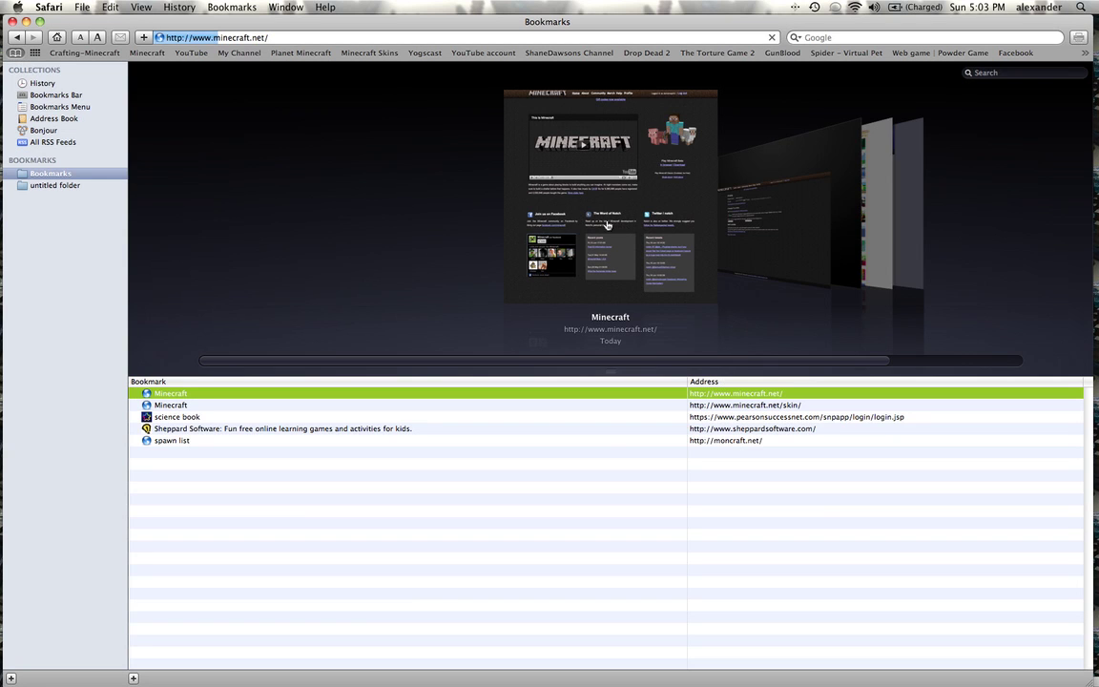
pyautogui.click(610, 226)
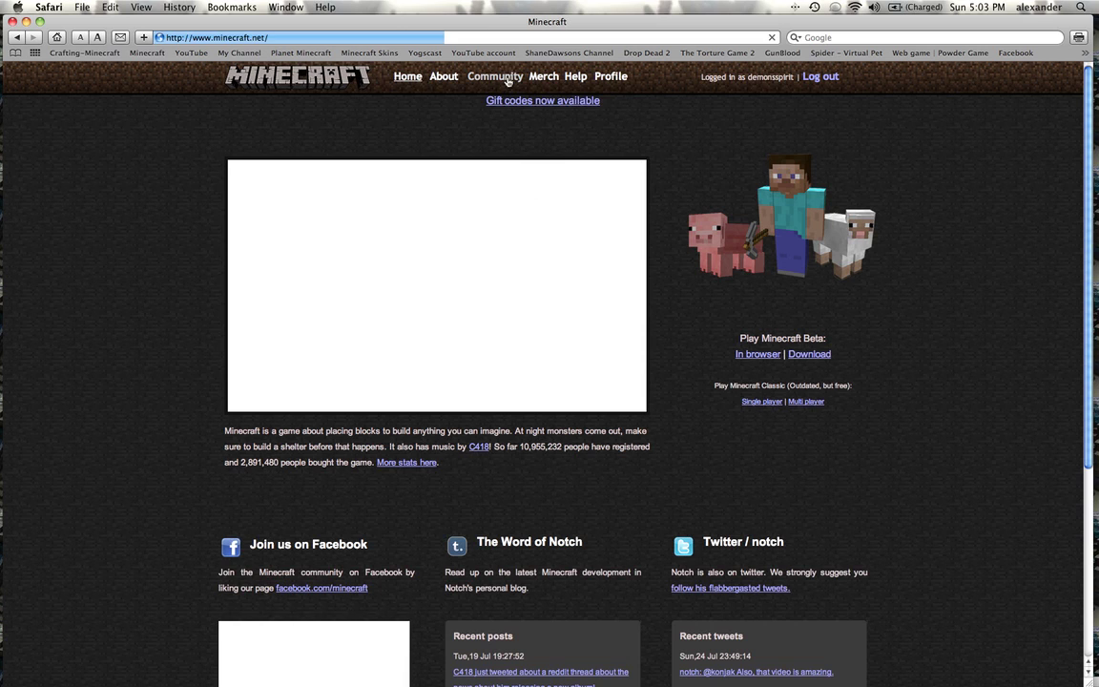
pyautogui.click(508, 78)
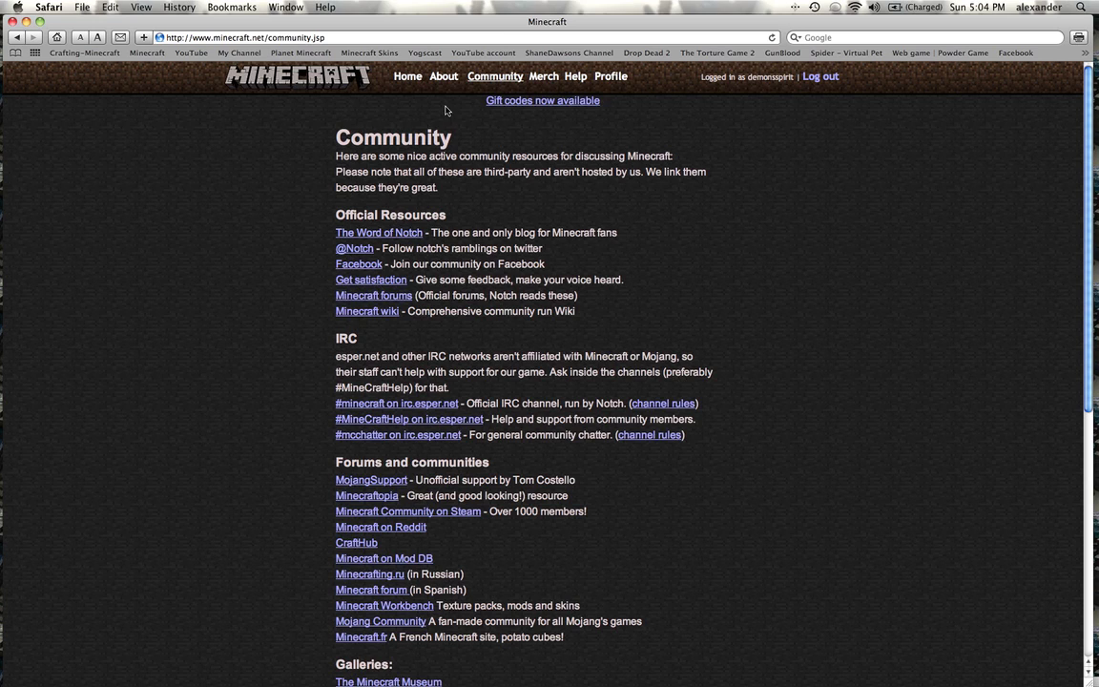
pyautogui.click(532, 79)
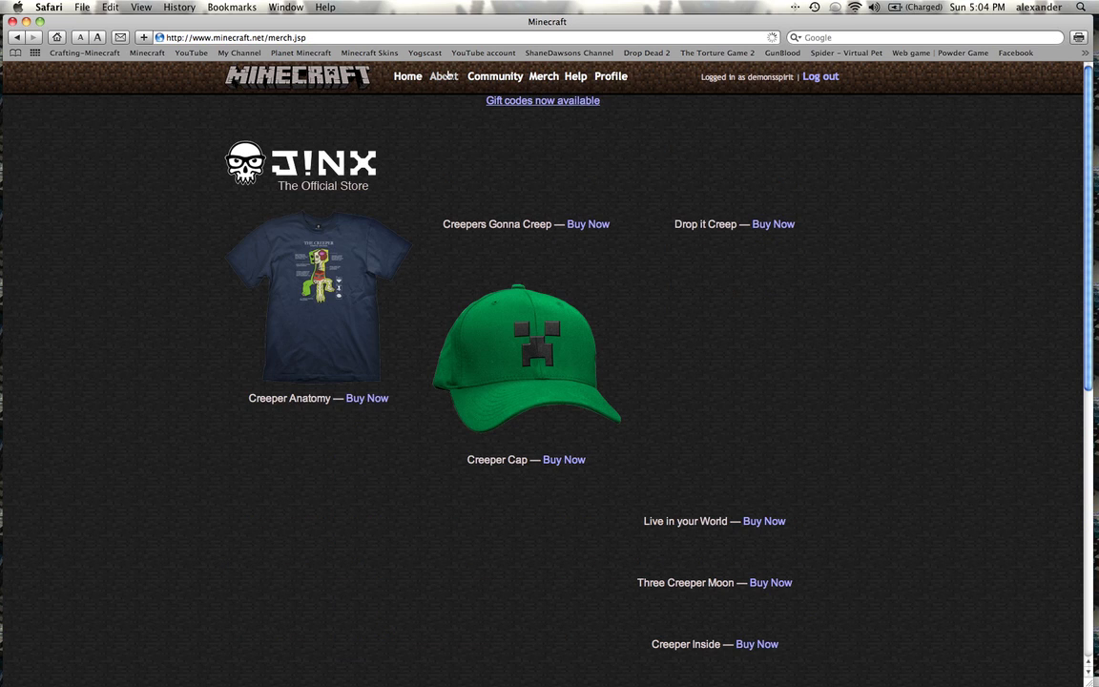
pyautogui.click(596, 79)
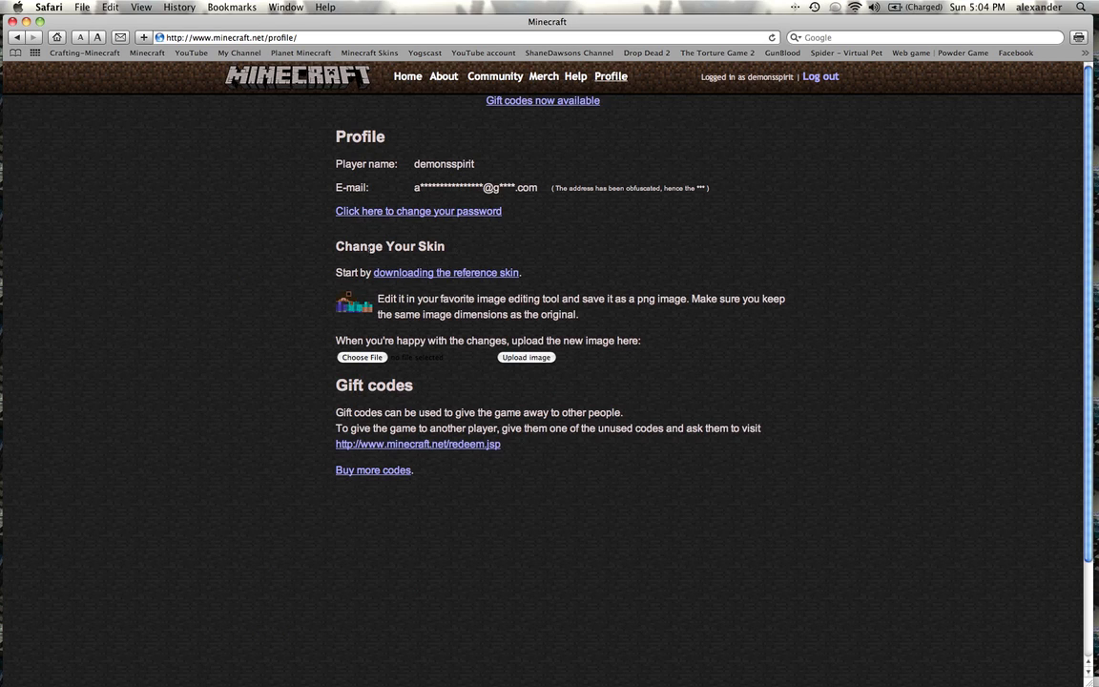
# Choose aether-gold-dungeon-boss-with-legs.png from the Downloads folder as the skin file to upload.
pyautogui.click(361, 356)
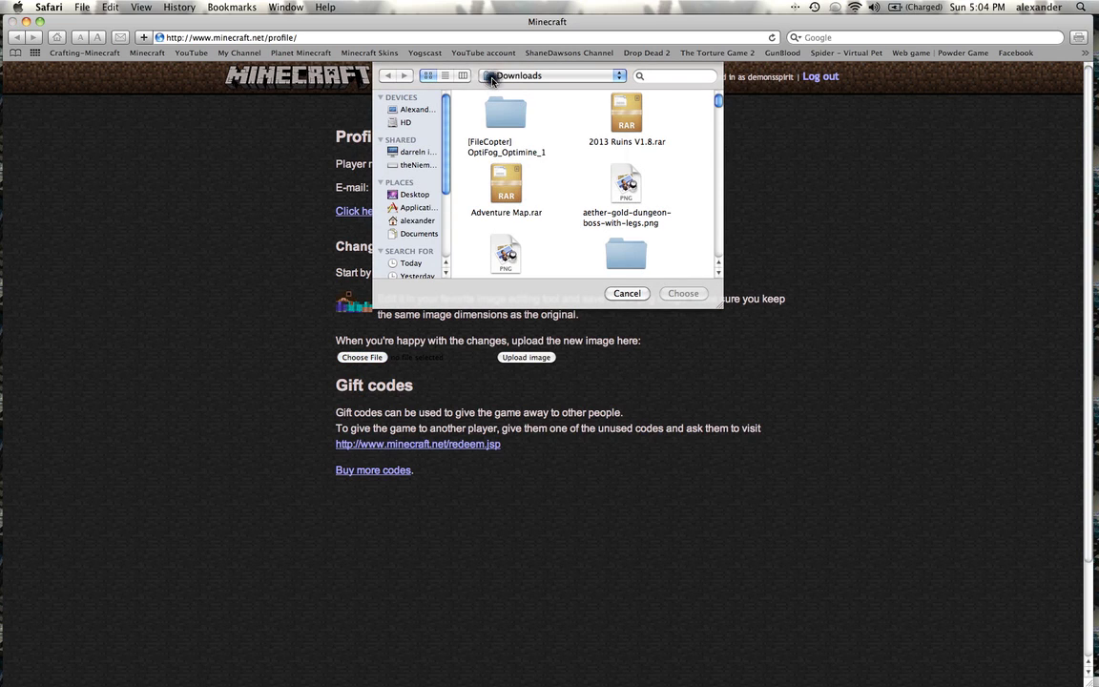
pyautogui.click(496, 75)
pyautogui.click(506, 76)
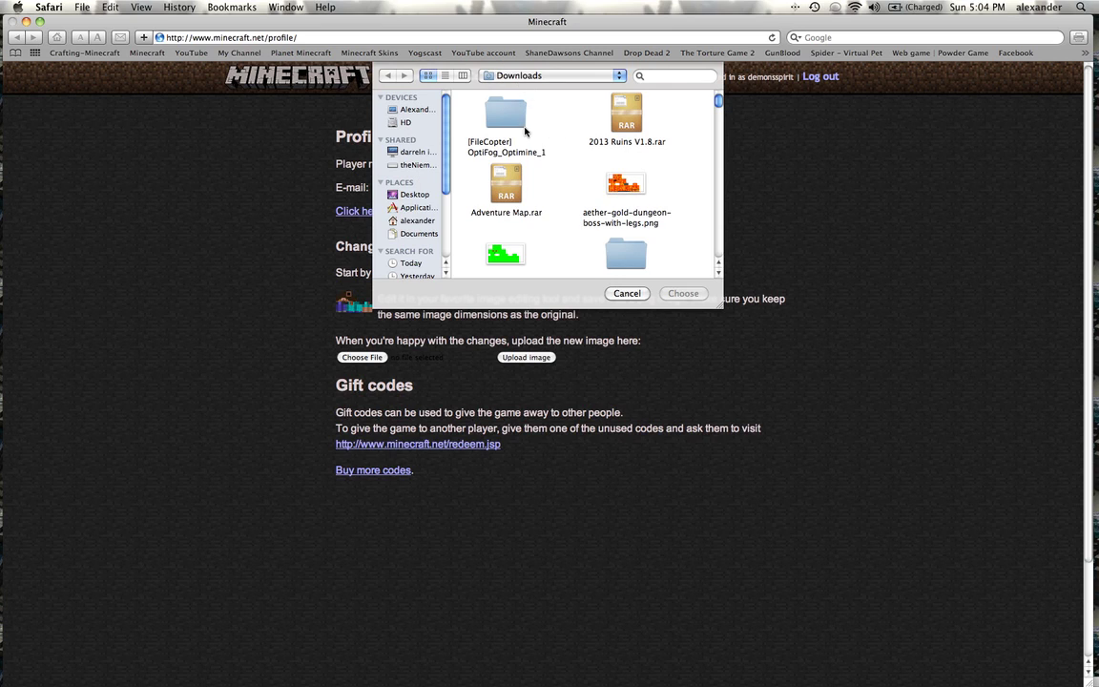
pyautogui.scroll(-2, 473, 118)
pyautogui.scroll(-1, 601, 143)
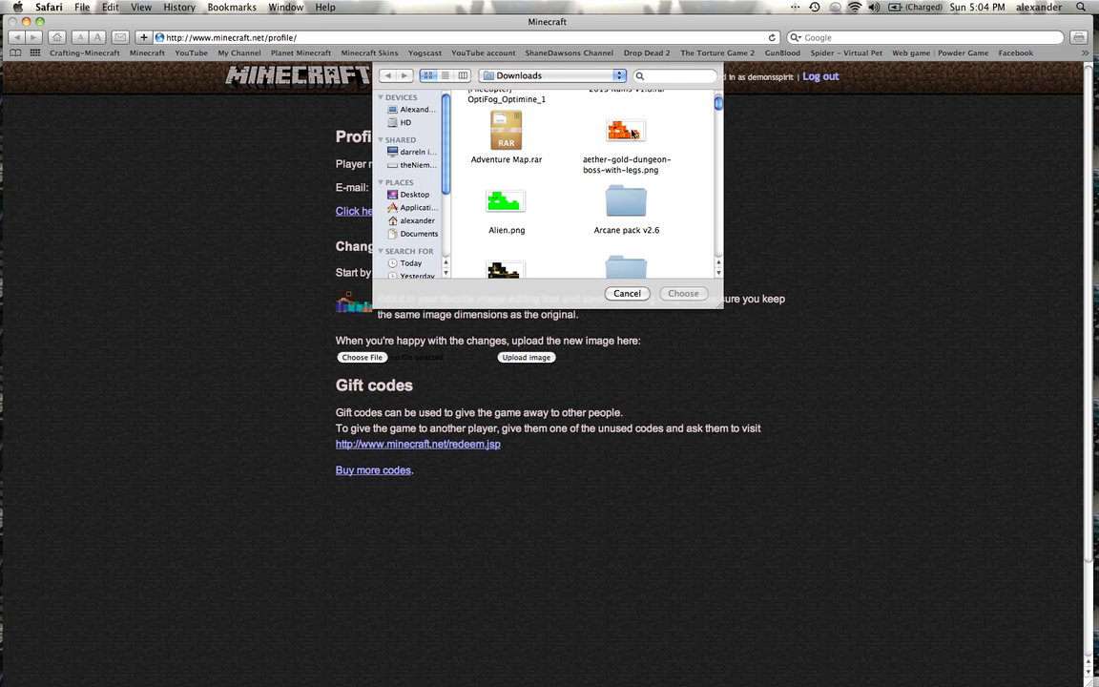
pyautogui.click(627, 136)
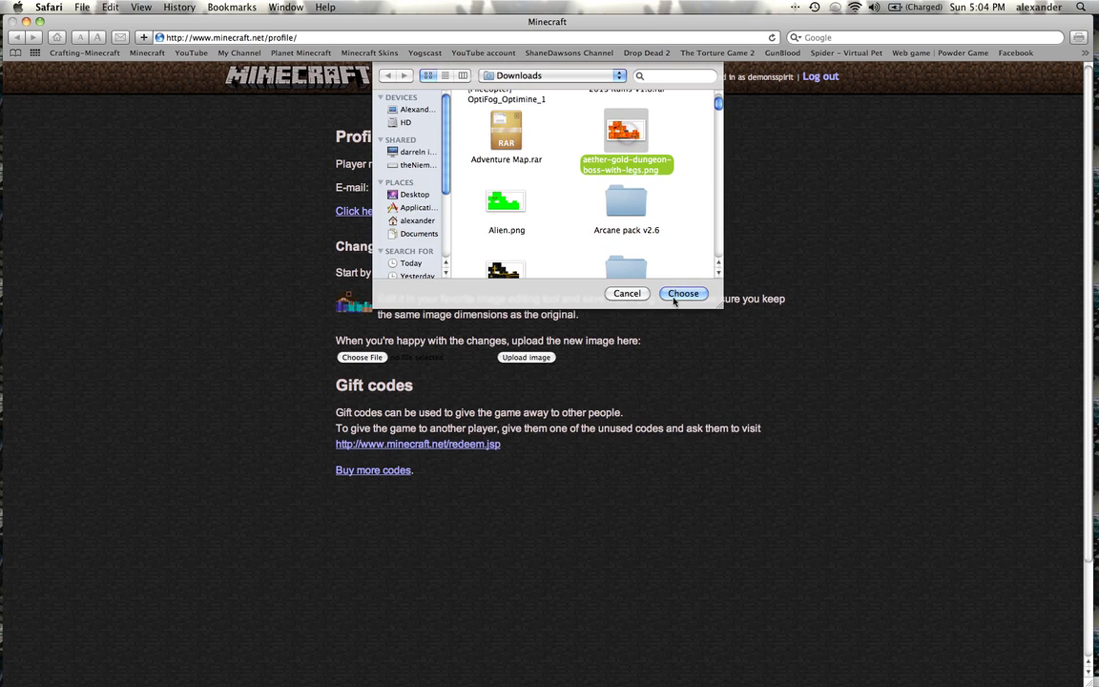
pyautogui.press('Return')
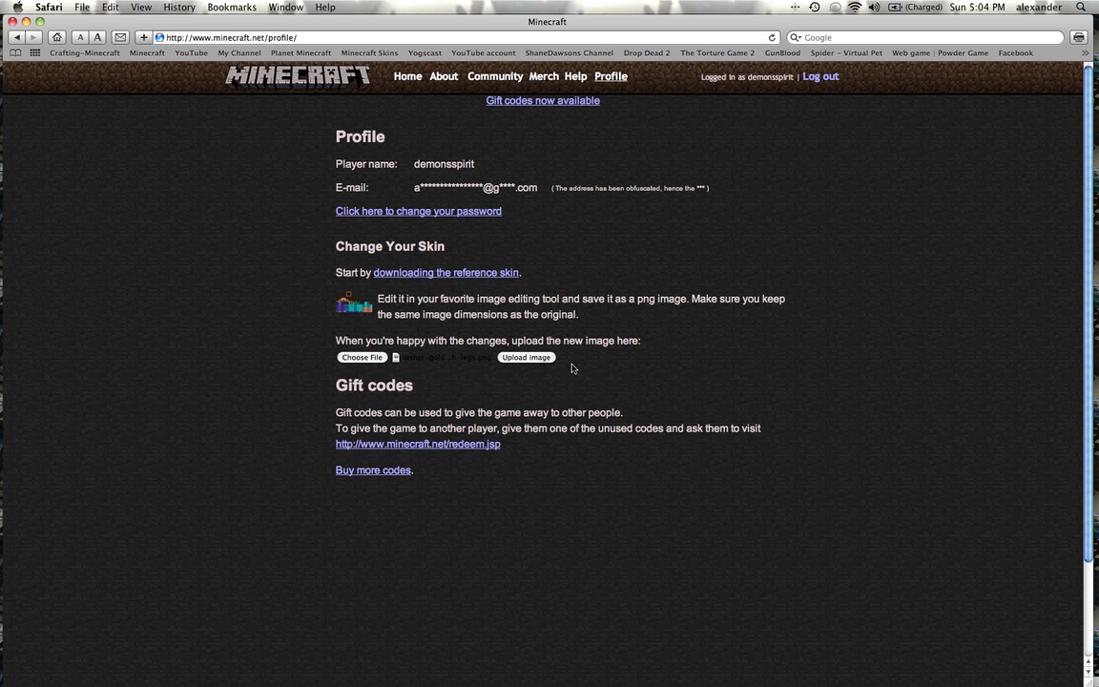